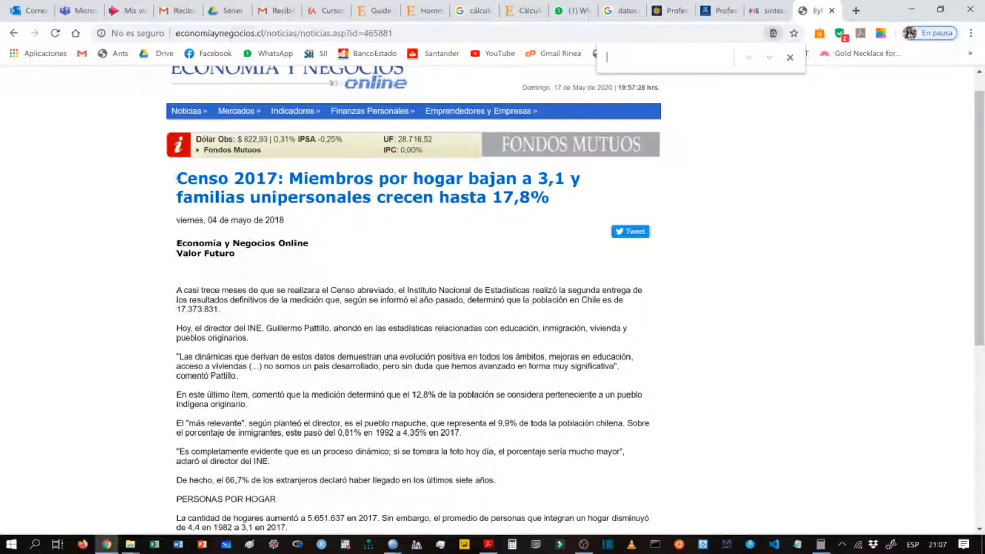
- Review the census article's headline about household size and bring up the PDF slide on the parametric contrast for one mean
drag(176, 179, 565, 179)
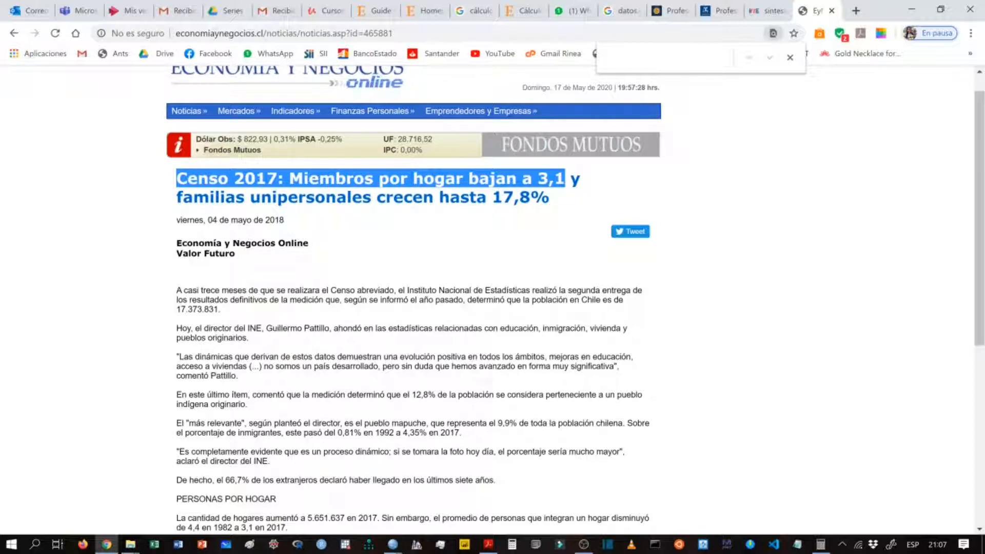
click(719, 302)
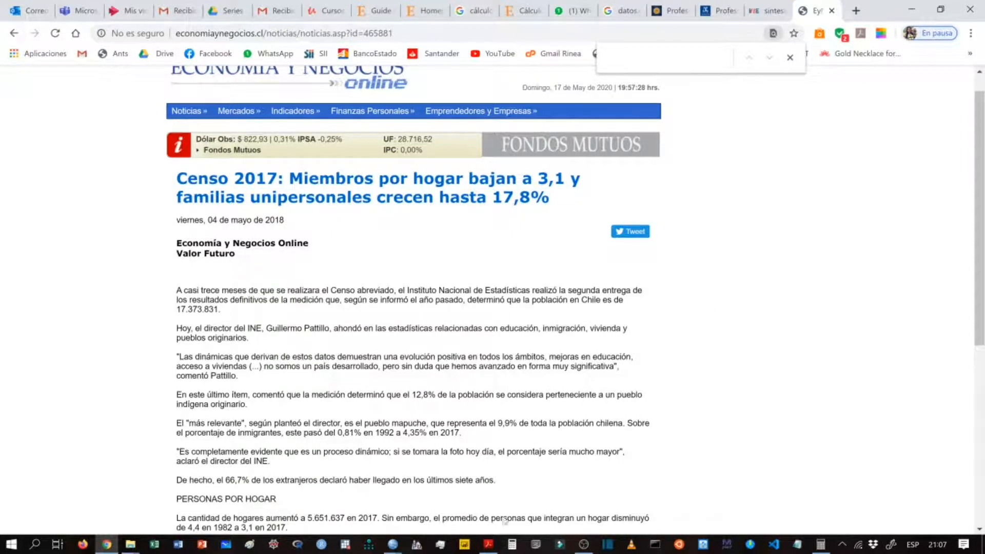
click(489, 545)
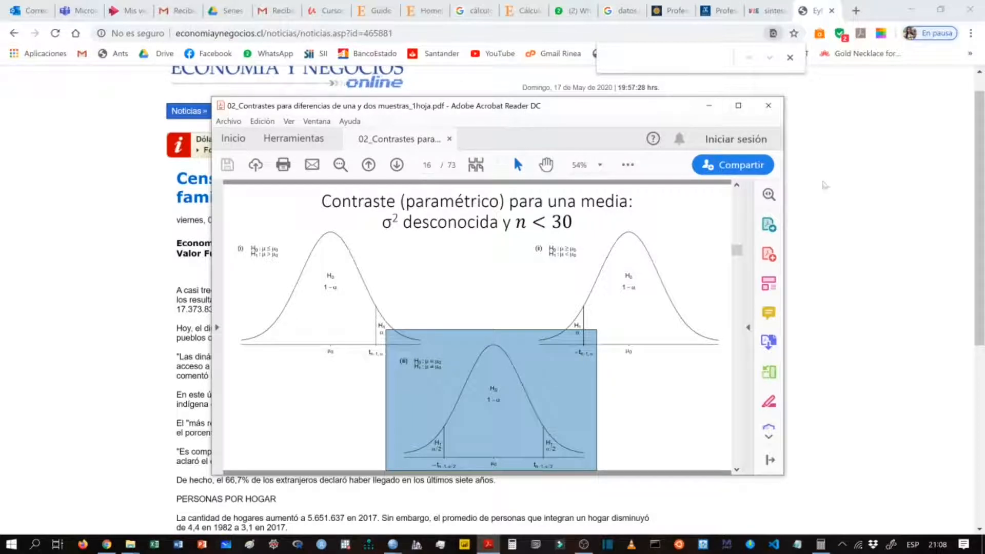
- Switch to the ENUT_subset.sav data in SPSS and set up a one-sample t-test on personas_hogar, listing variables by name
mouse_move(416, 544)
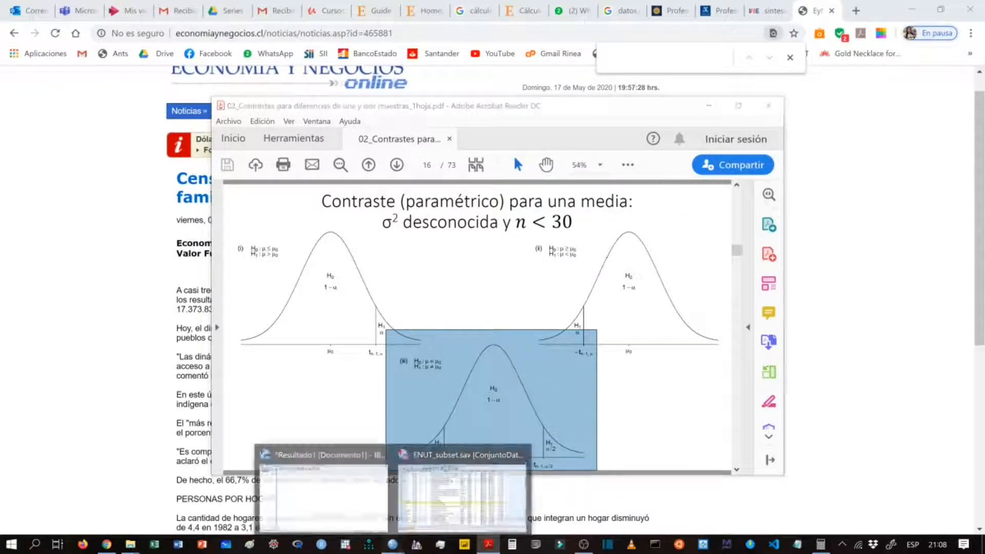
click(444, 518)
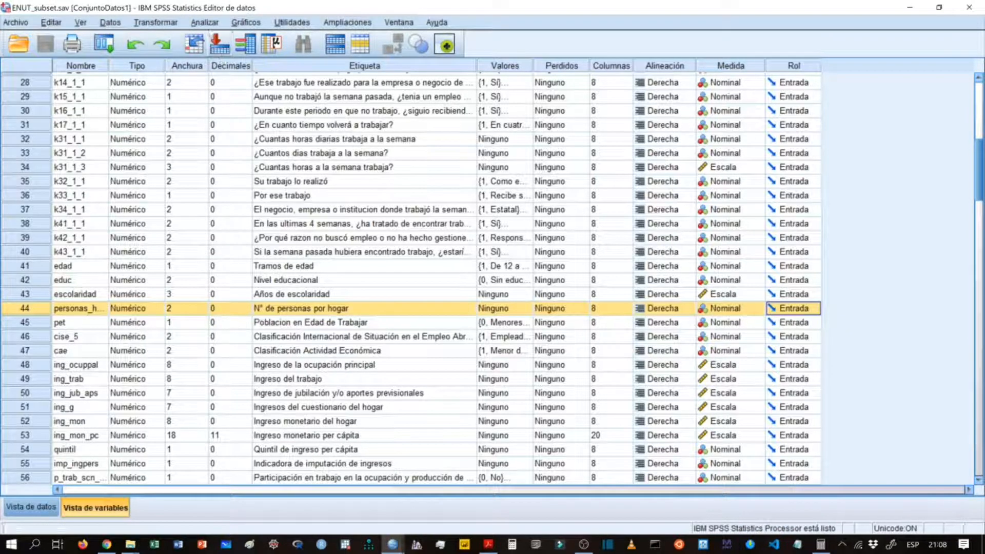
click(205, 23)
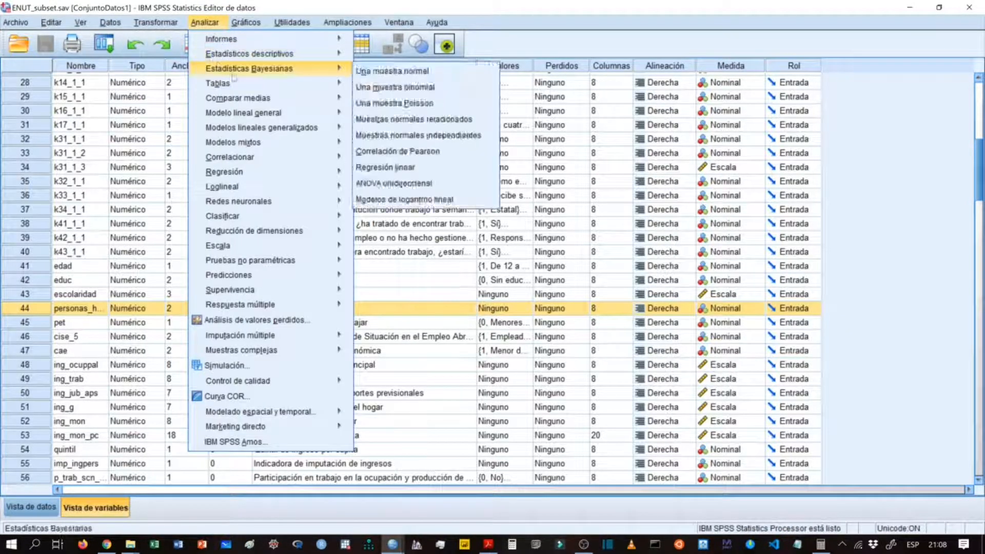
mouse_move(307, 100)
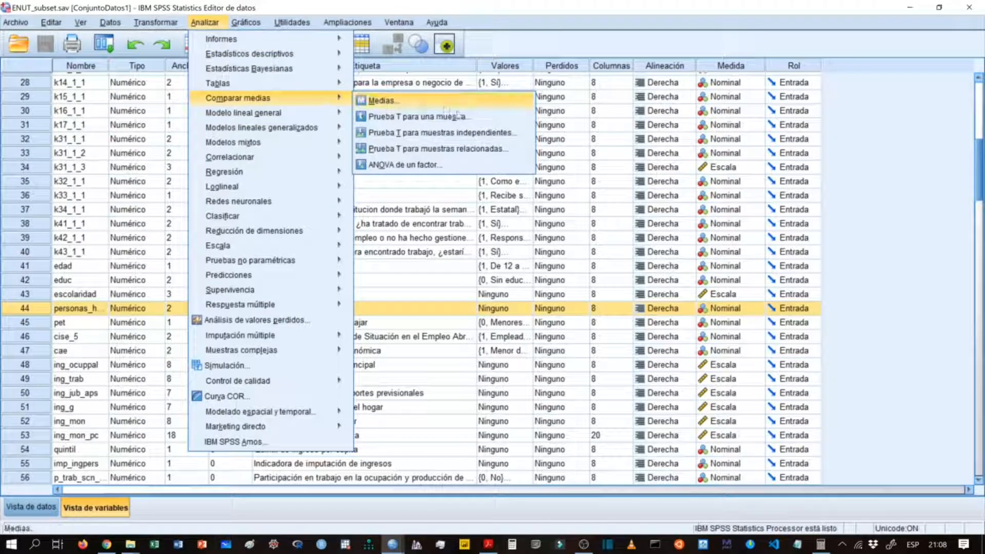
click(484, 121)
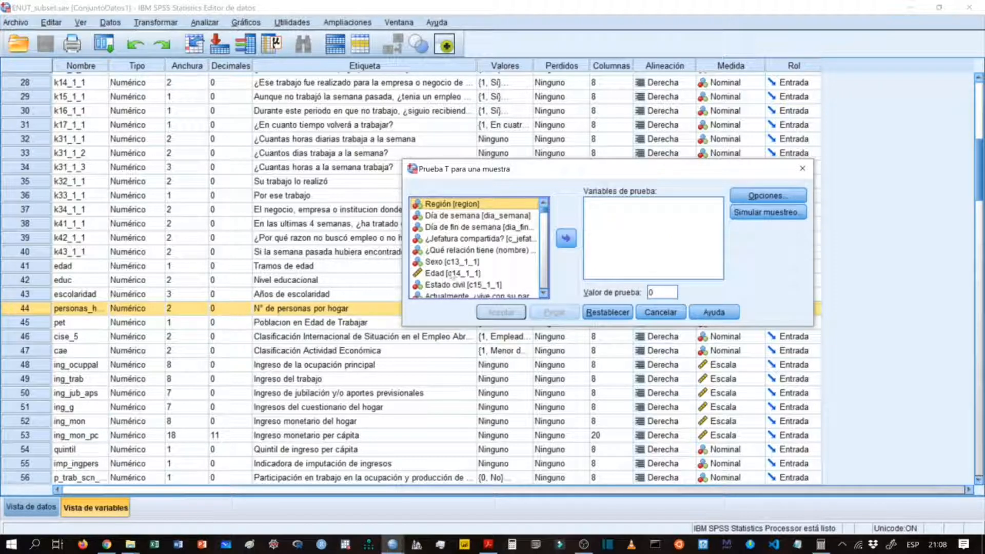
right_click(453, 275)
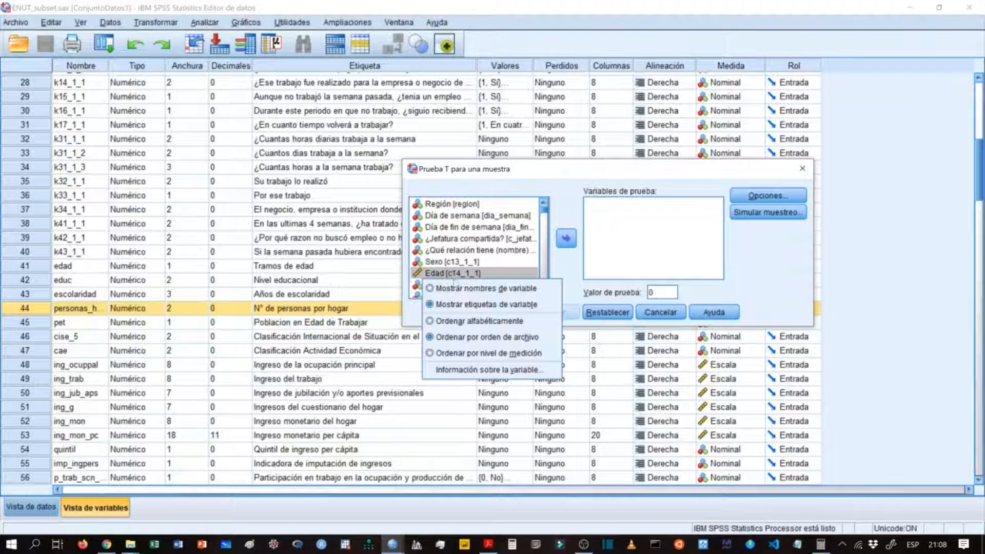
click(456, 288)
key(p)
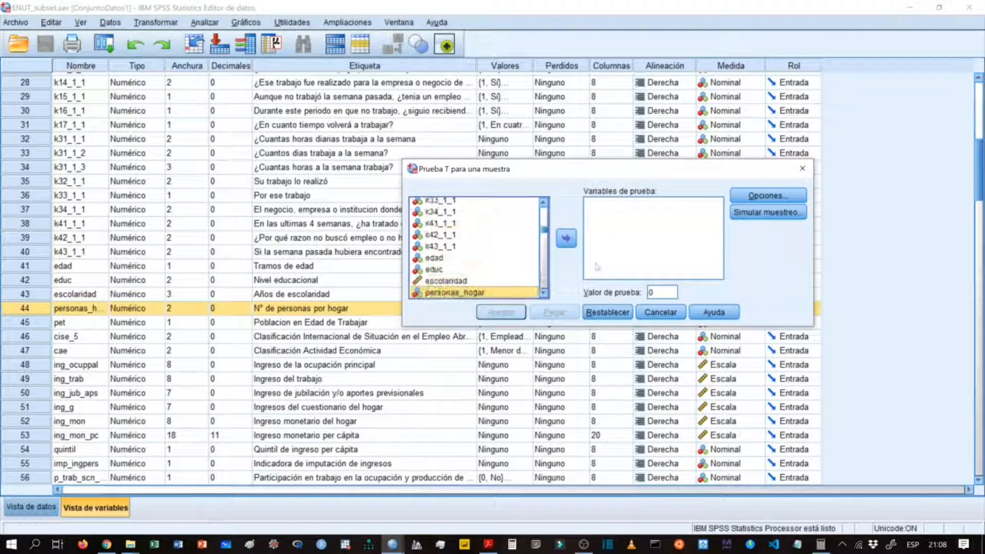
click(567, 239)
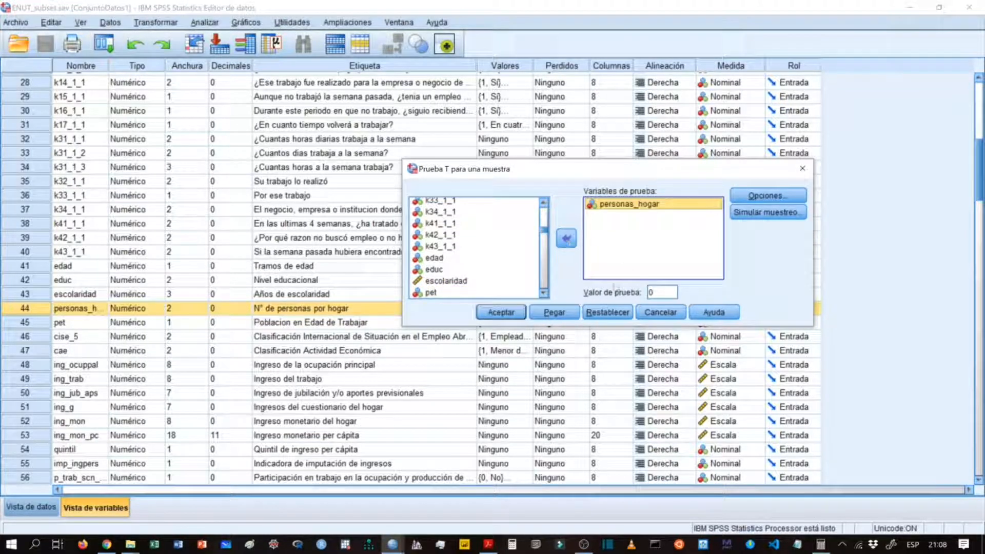
- Set the test value to 3.1 and run the one-sample t-test
double_click(652, 292)
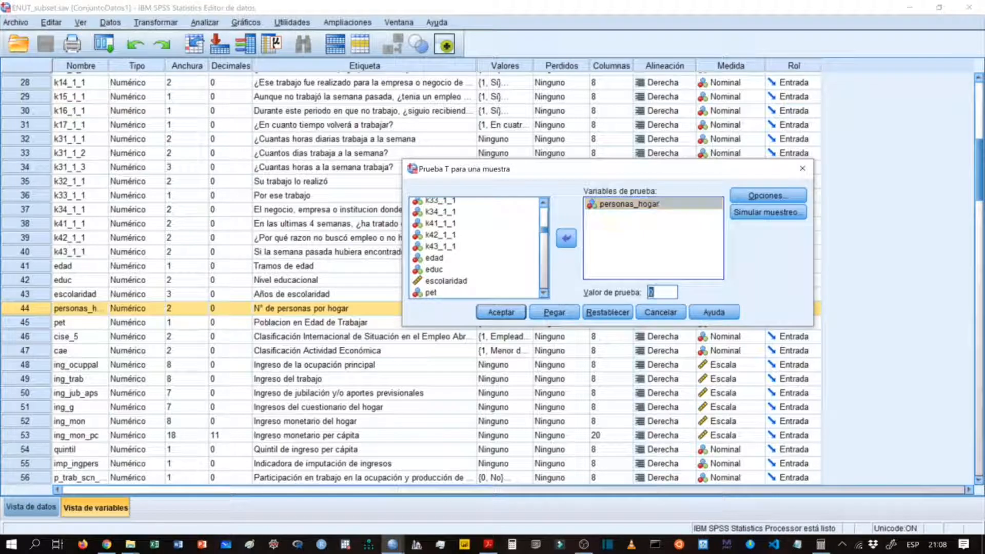
text(3.)
click(505, 314)
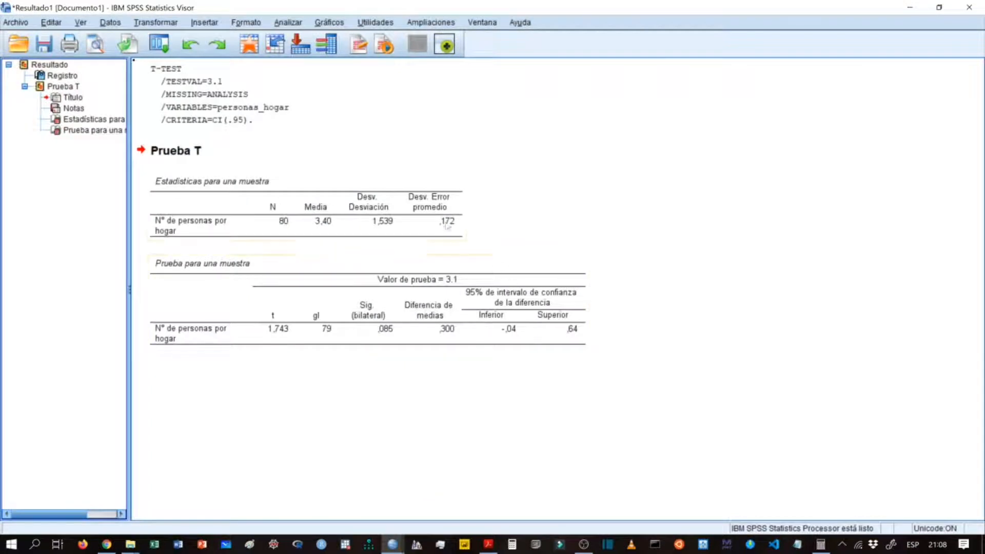
- Examine the one-sample statistics and test tables alongside the two-tailed contrast diagram on the PDF slide
click(314, 197)
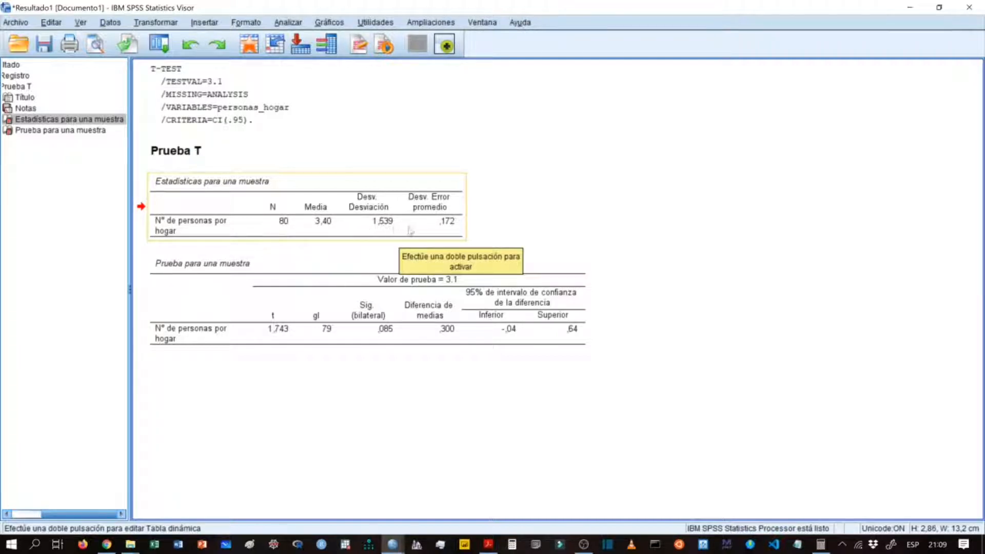
click(344, 328)
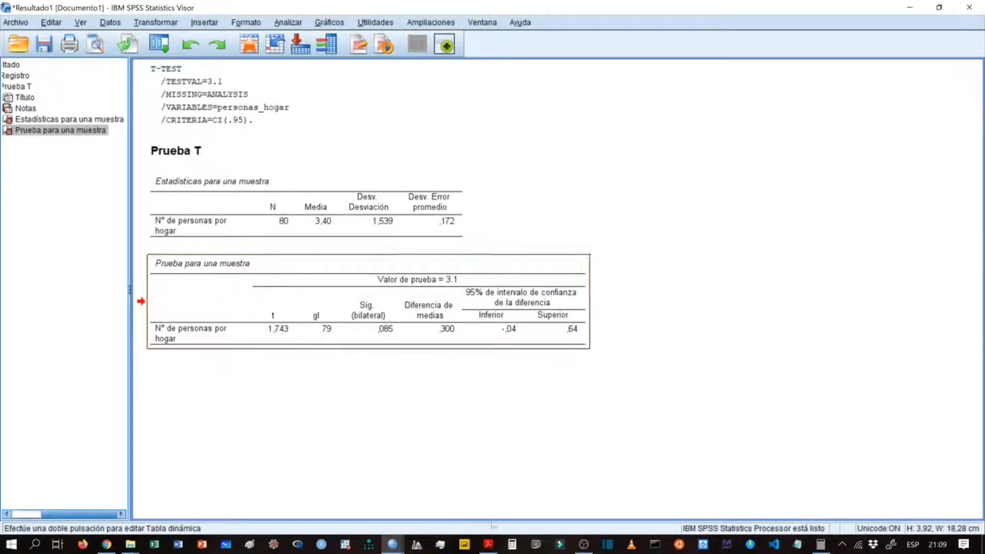
click(489, 546)
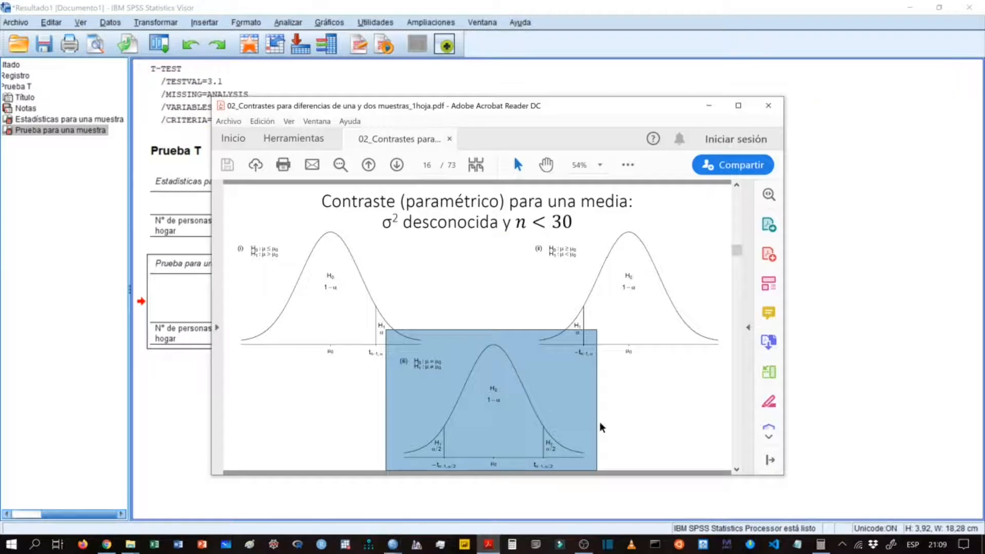
click(625, 436)
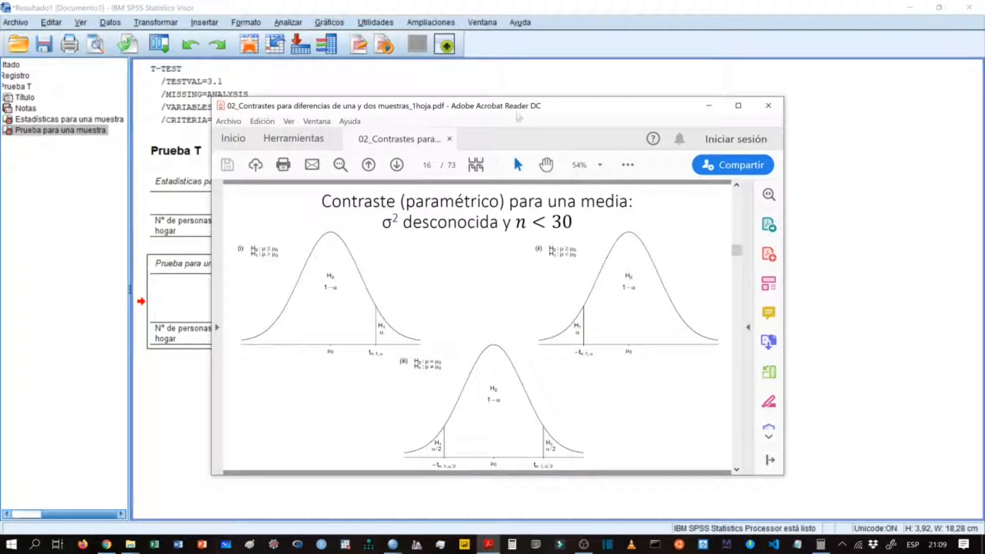
drag(517, 116, 712, 121)
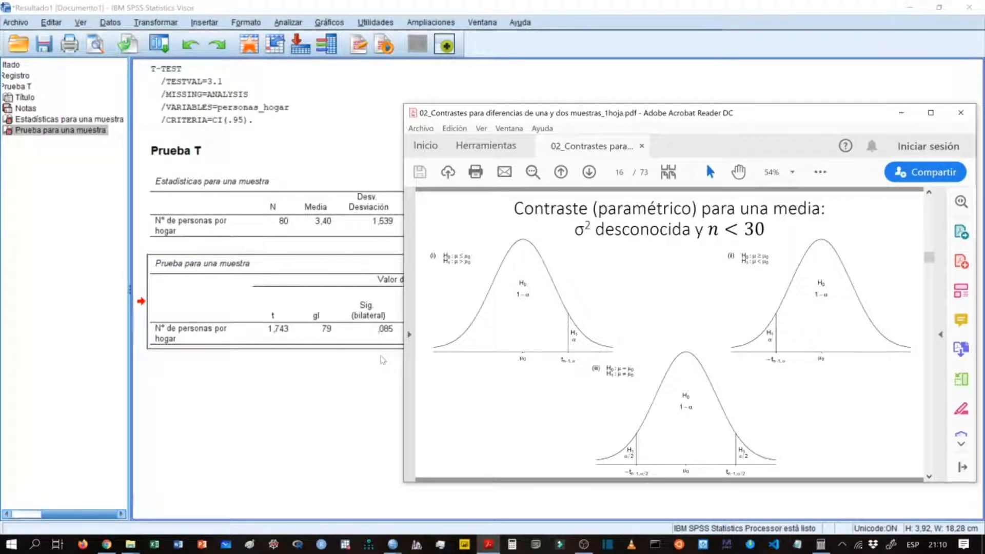
click(669, 418)
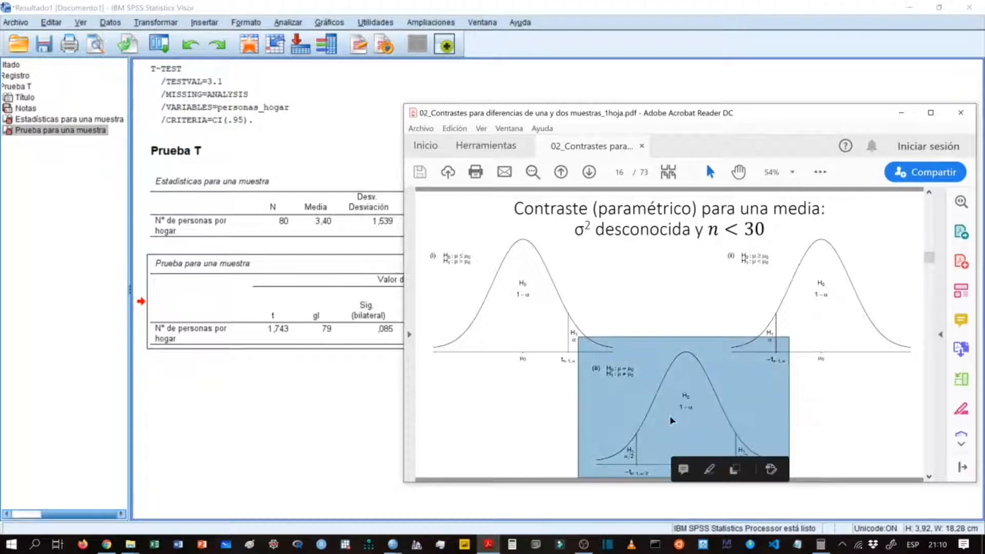
click(370, 361)
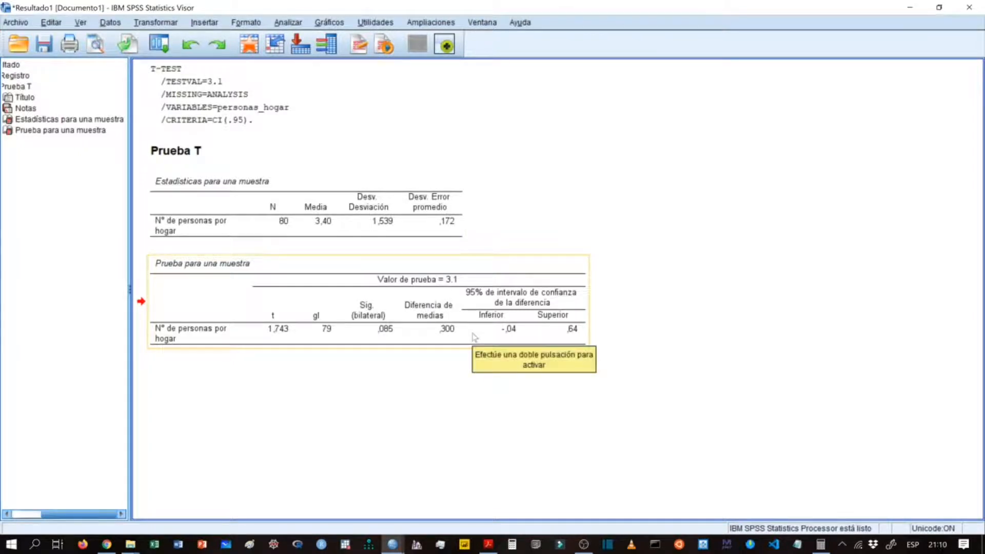
- Switch to G*Power and choose a post hoc achieved-power analysis for the test "Means: Difference from constant (one sample case)"
click(417, 545)
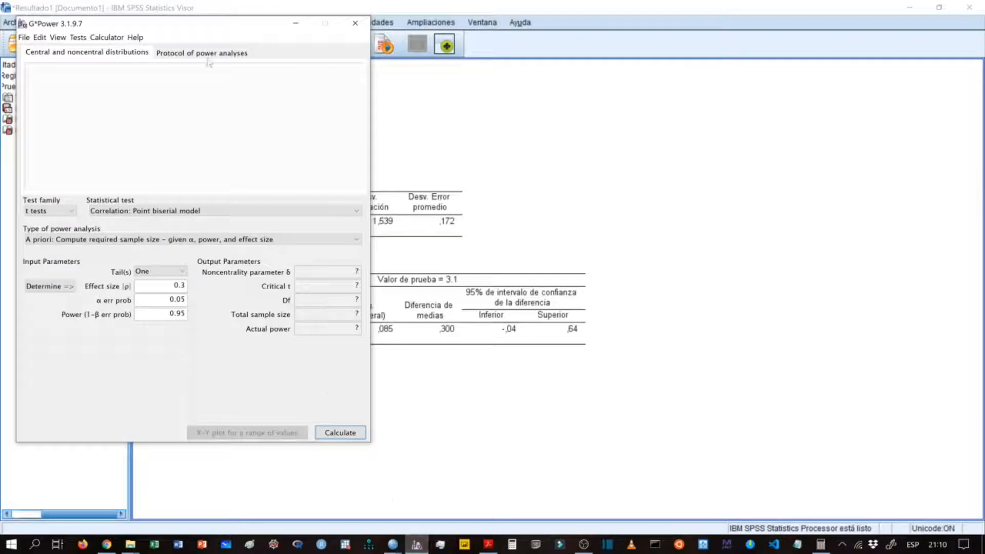
drag(208, 28, 659, 68)
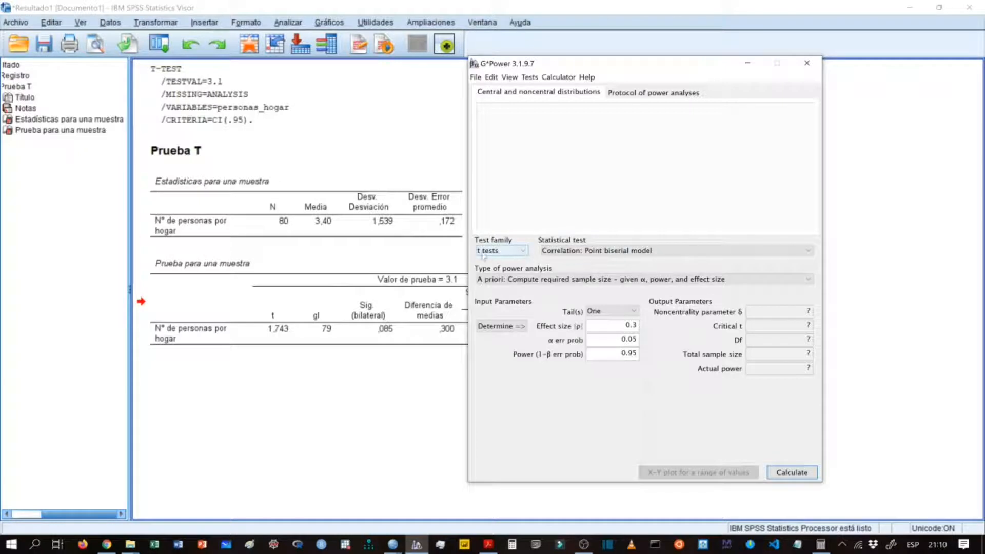
click(575, 257)
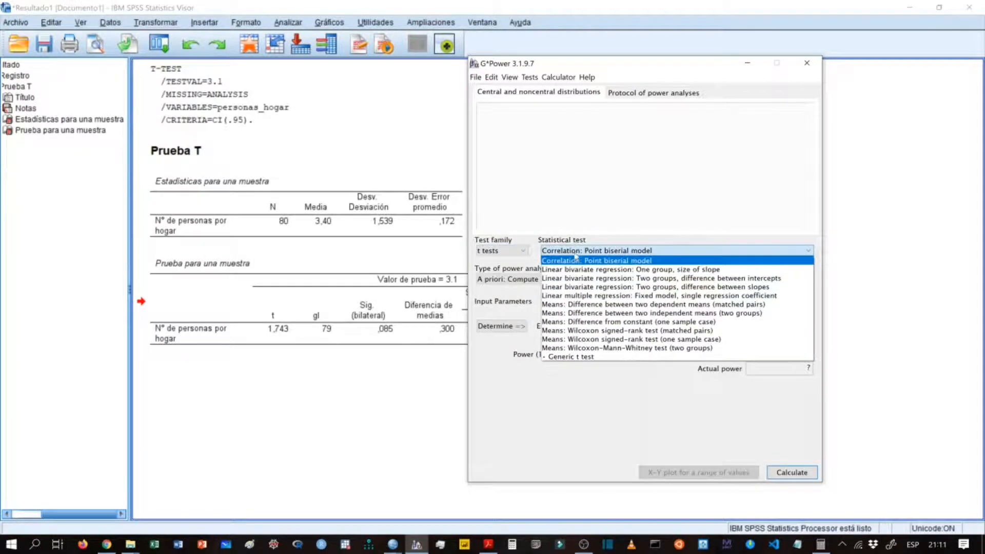
click(601, 323)
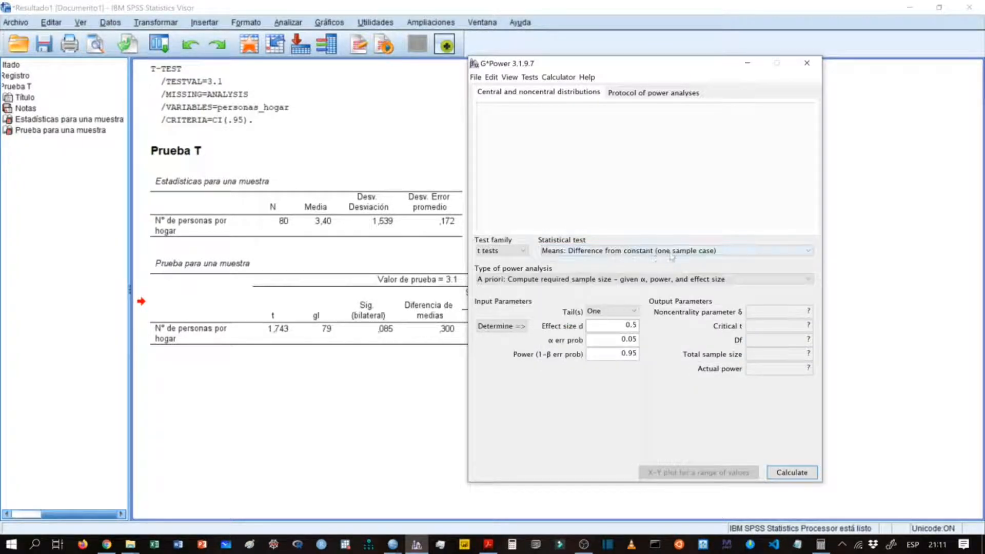
click(514, 281)
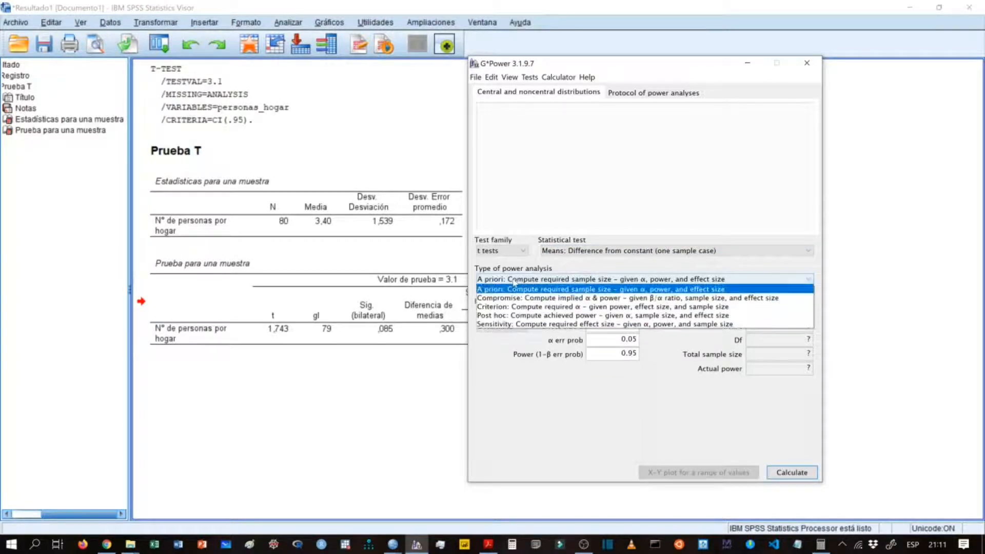
click(522, 316)
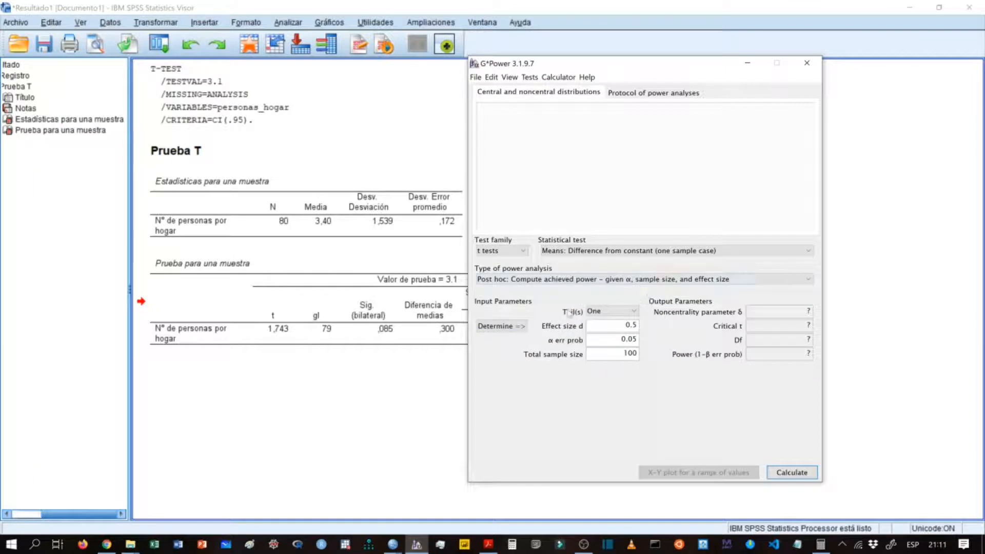
- Set the power analysis to two tails with a total sample size of 80
click(635, 311)
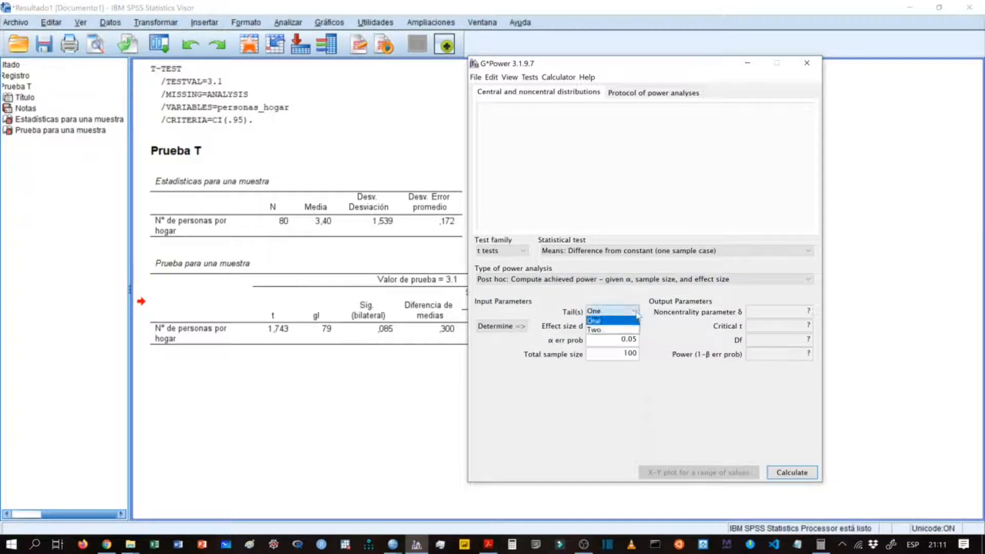
click(598, 324)
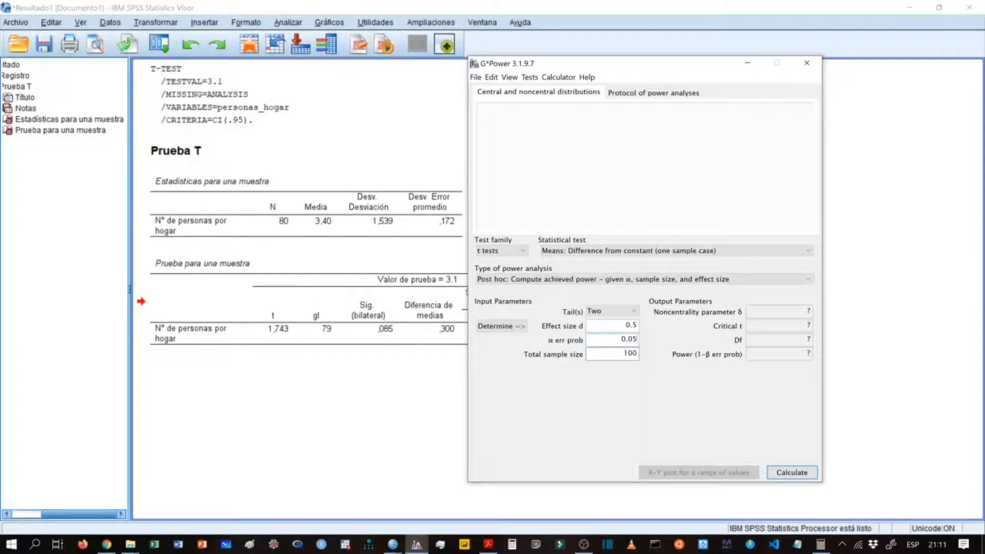
key(BackSpace)
key(BackSpace)
key(BackSpace)
text(80)
- Calculate the effect size from Mean H0 3.1, Mean H1 3.4 and SD σ 1.539, and transfer it to the main window
click(510, 326)
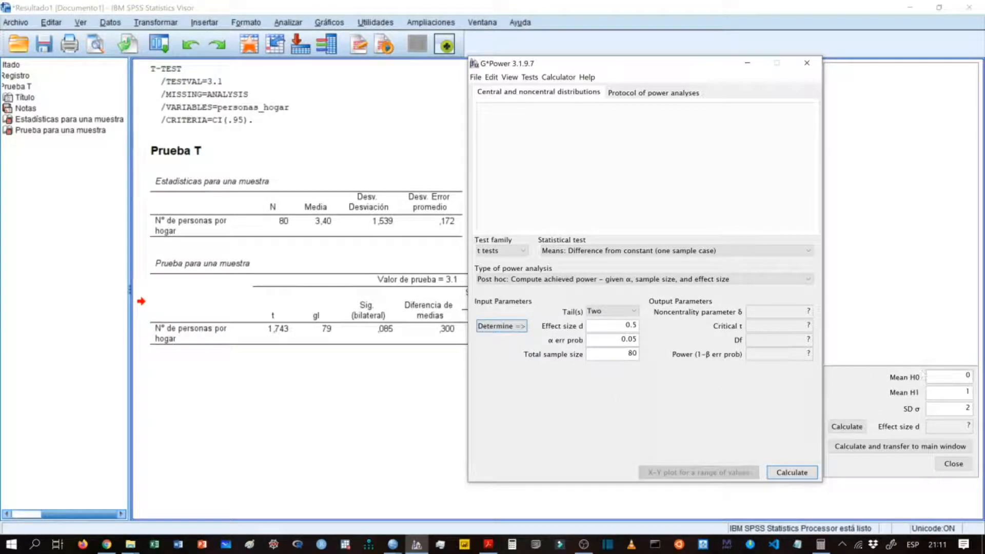
click(968, 375)
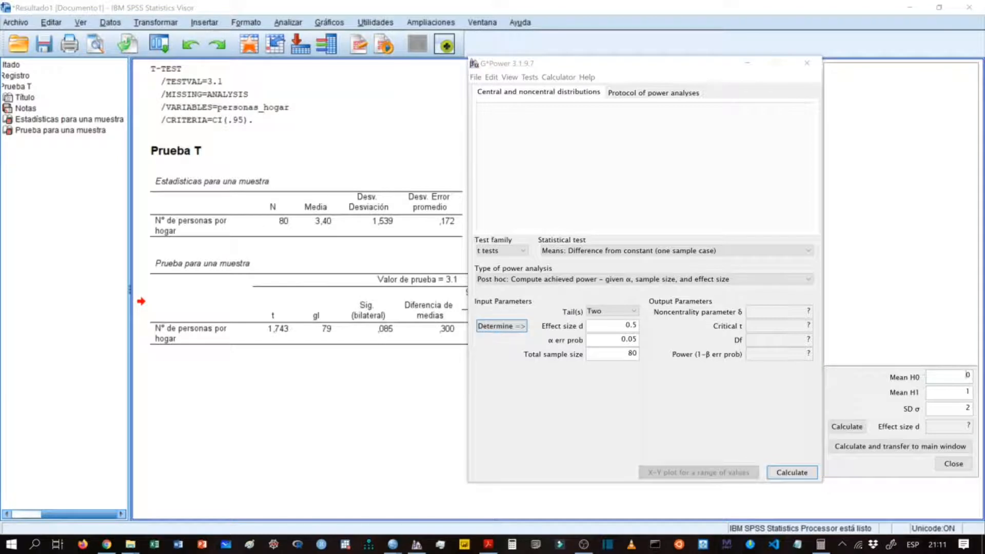
key(BackSpace)
text(3,1)
key(BackSpace)
key(BackSpace)
text(.1)
key(BackSpace)
text(3.4)
key(BackSpace)
text(1.539)
click(877, 447)
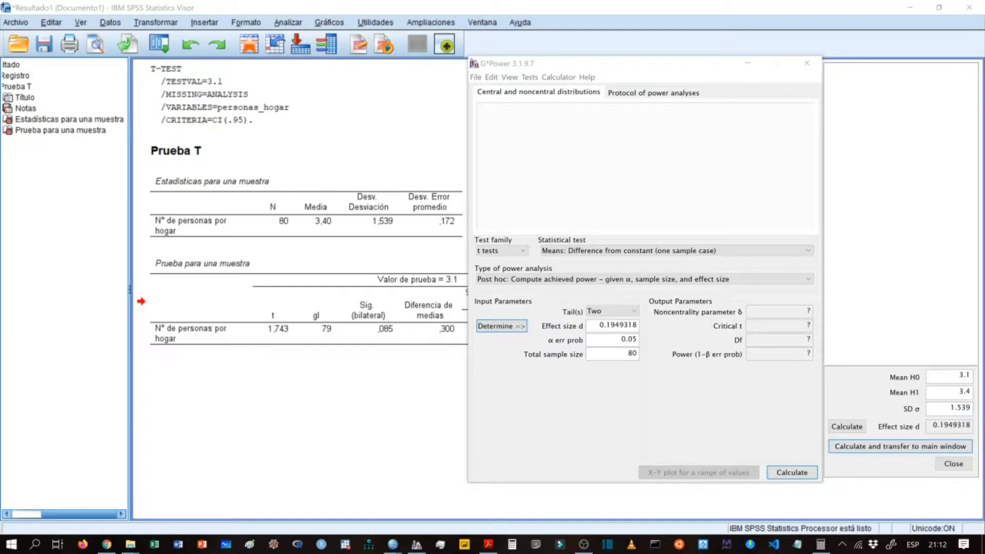
- Calculate the achieved power with the transferred effect size and highlight the power result
click(599, 325)
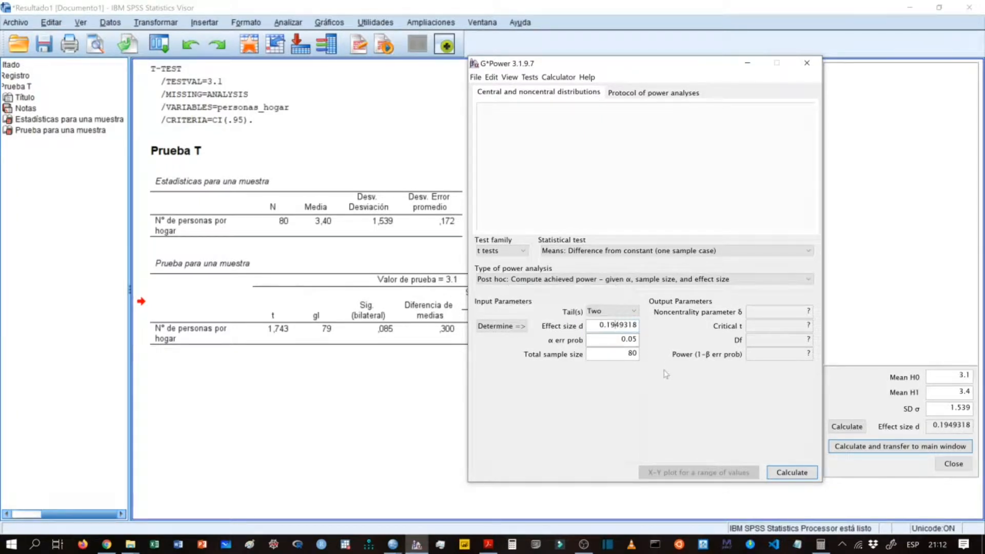
click(802, 474)
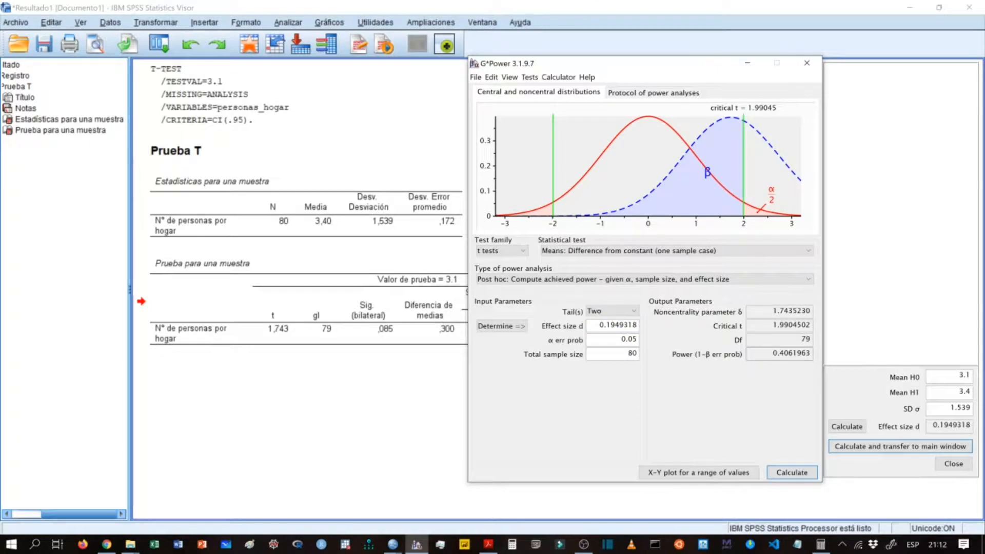
drag(772, 353, 793, 353)
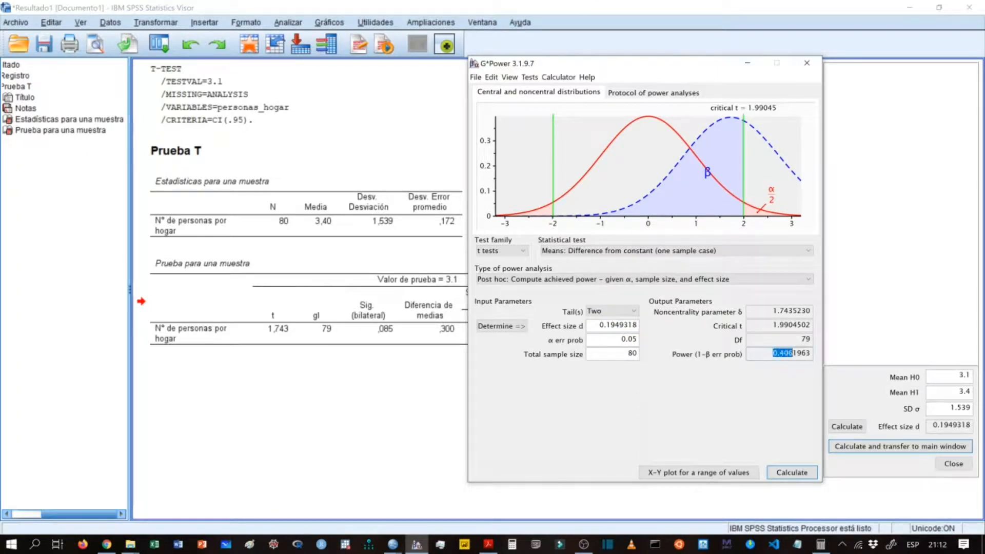